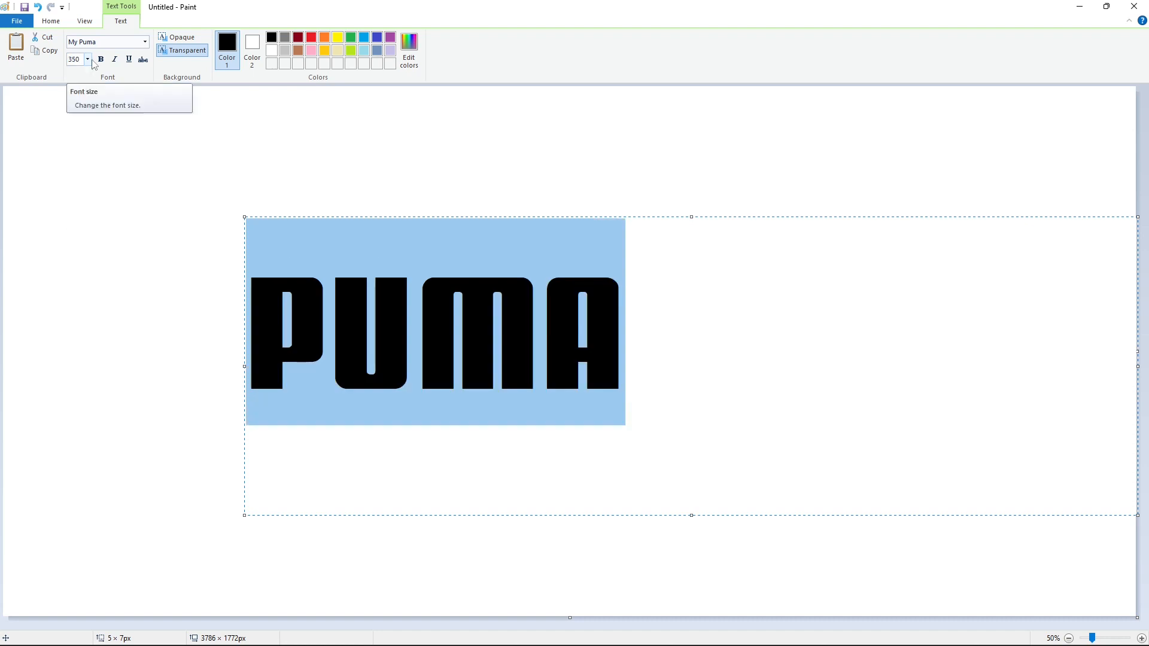
# - Extend the PUMA text box downward, move its upper-left corner lower, and set the text's font size to 650
pyautogui.moveTo(244, 514); pyautogui.dragTo(232, 597)
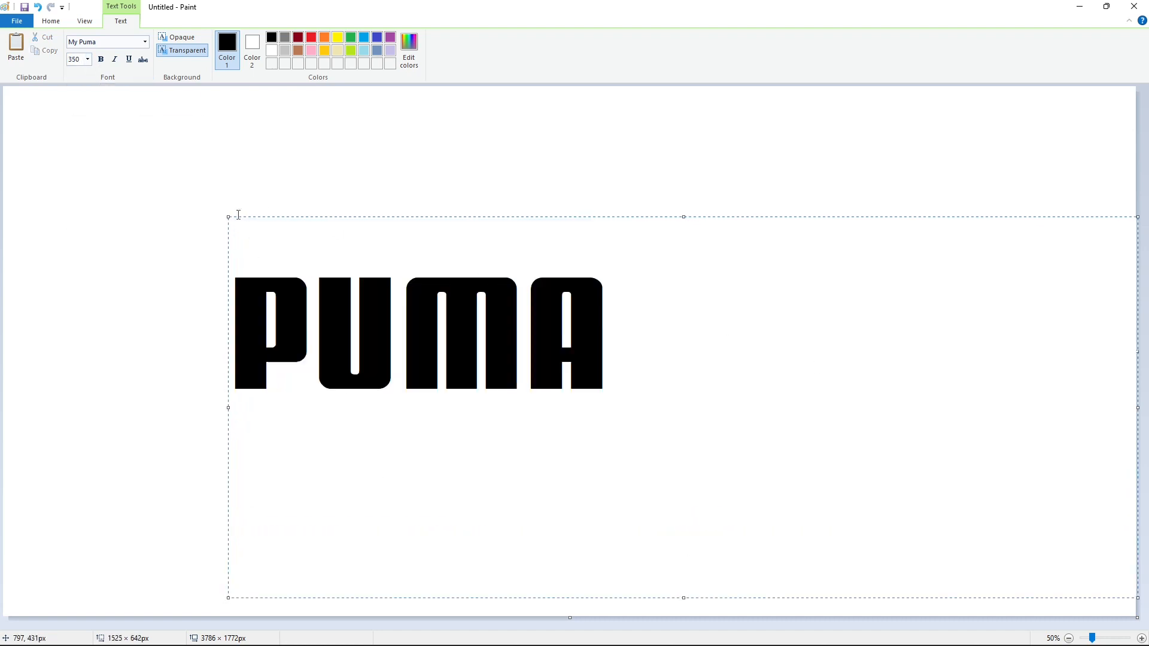
pyautogui.moveTo(234, 217); pyautogui.dragTo(178, 361)
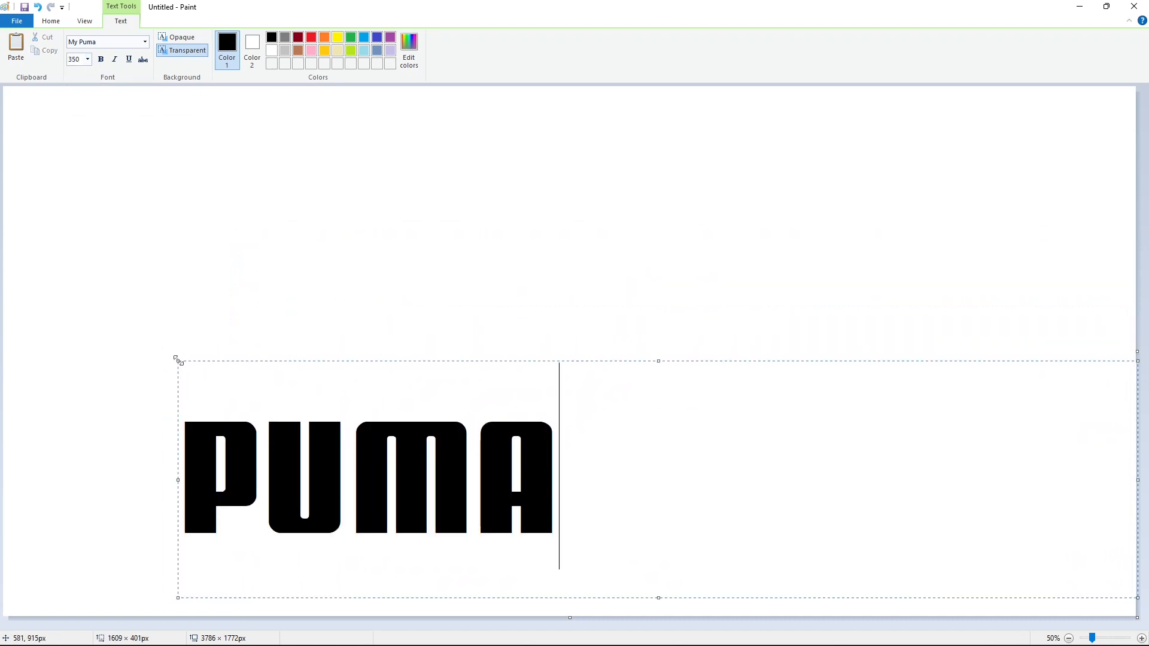
pyautogui.hotkey('ctrl', 'a')
pyautogui.click(88, 59)
pyautogui.write('650')
pyautogui.press('Return')
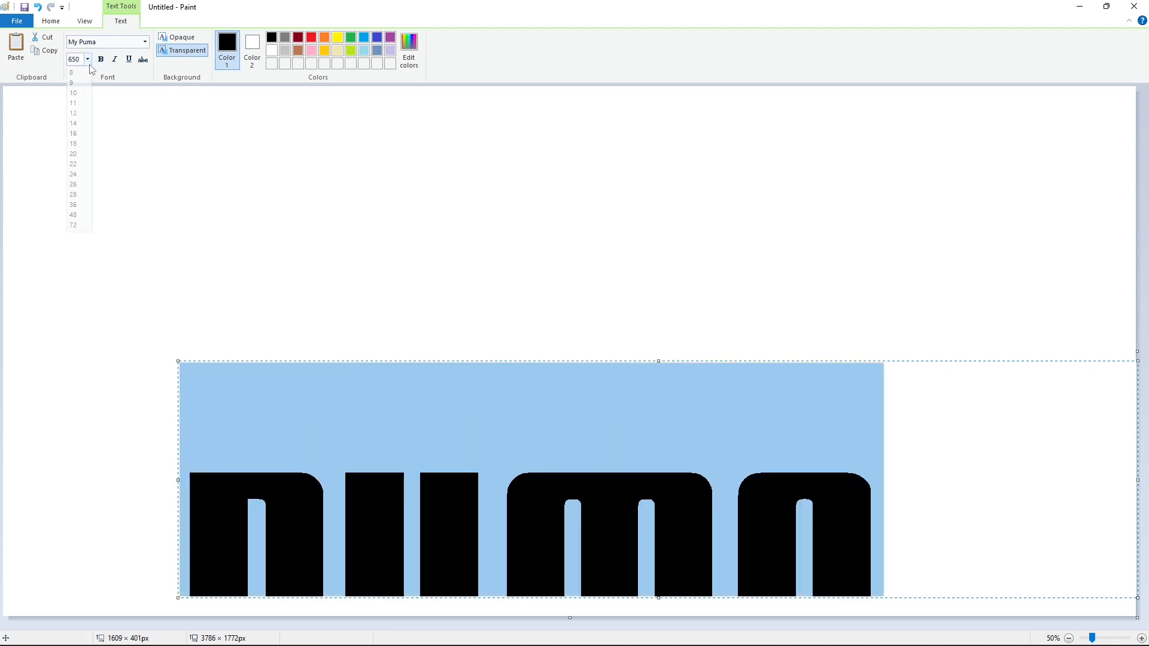
# - Enlarge the text box upward and set the PUMA text's font size to 600
pyautogui.click(496, 442)
pyautogui.moveTo(178, 360); pyautogui.dragTo(187, 223)
pyautogui.hotkey('ctrl', 'a')
pyautogui.click(88, 59)
pyautogui.write('36')
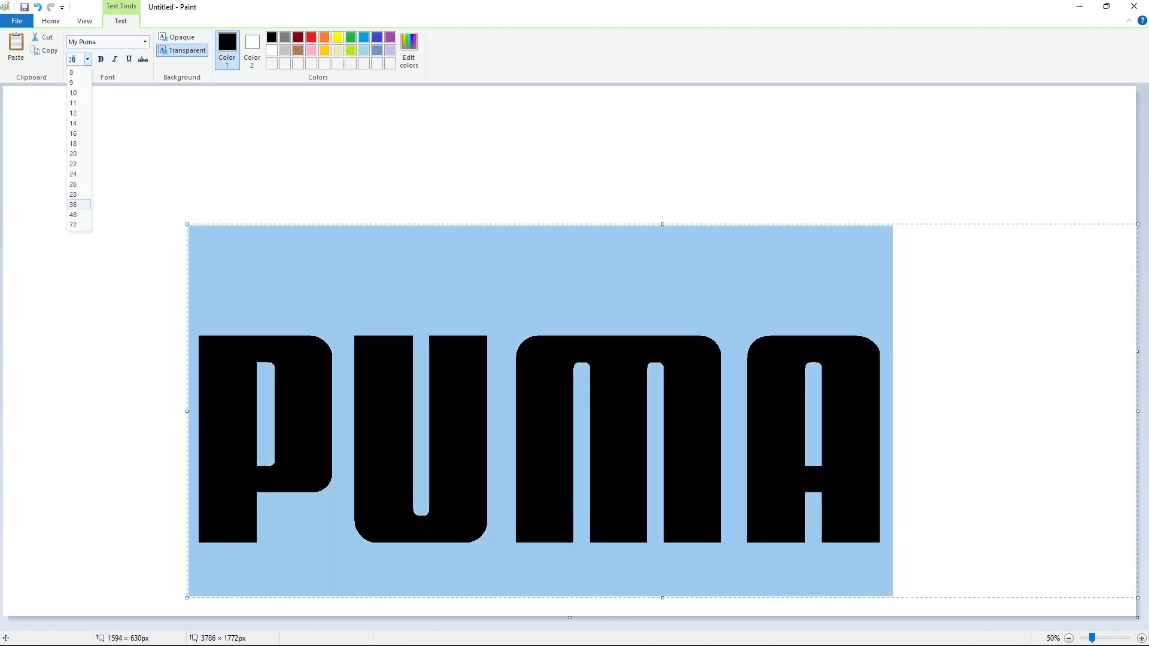
pyautogui.write('600')
pyautogui.press('Return')
# - Shift the PUMA text slightly down and to the left and commit it to the canvas
pyautogui.click(351, 329)
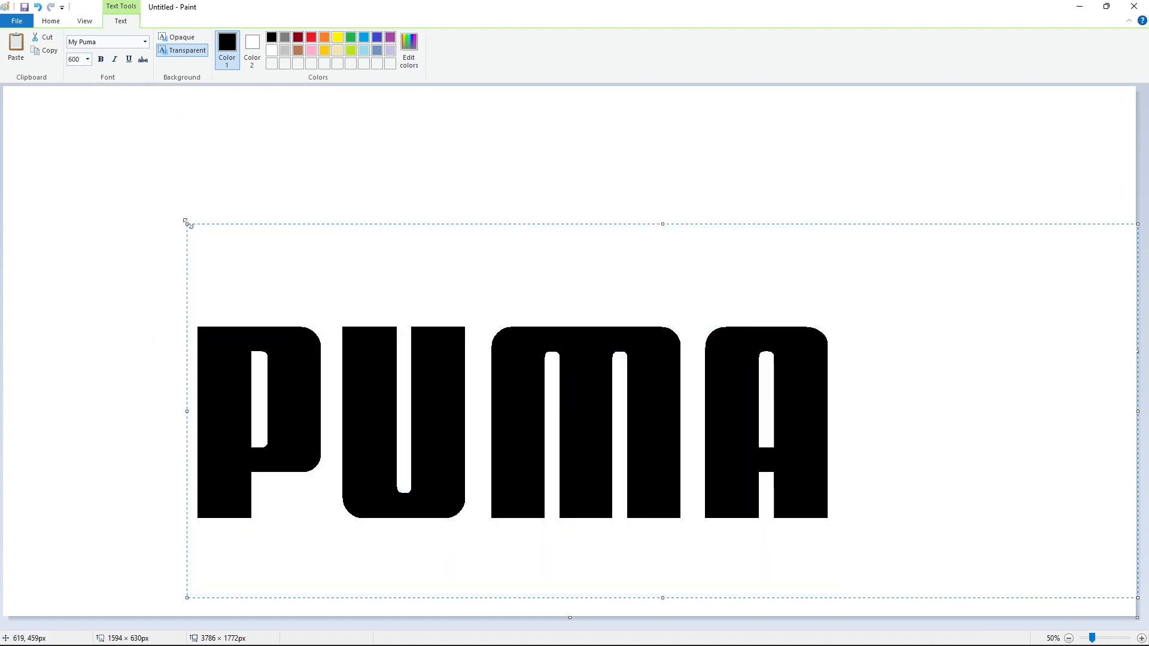
pyautogui.moveTo(188, 224); pyautogui.dragTo(177, 248)
pyautogui.click(95, 306)
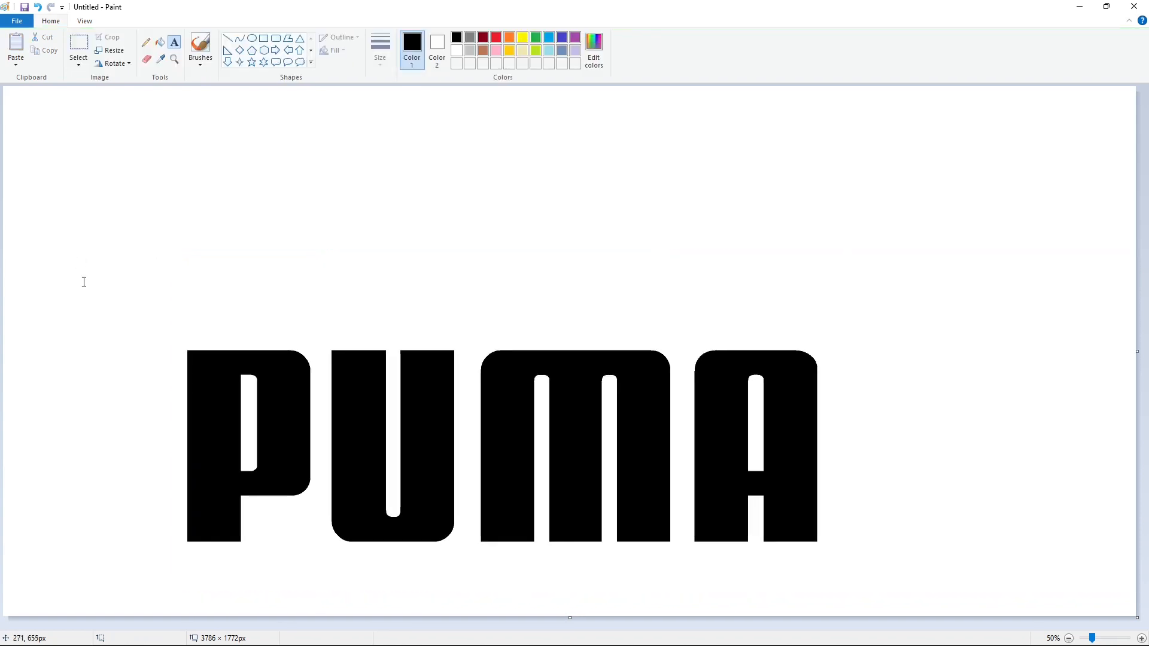
# - Copy the black letter U, and fill the original U with brown
pyautogui.click(78, 43)
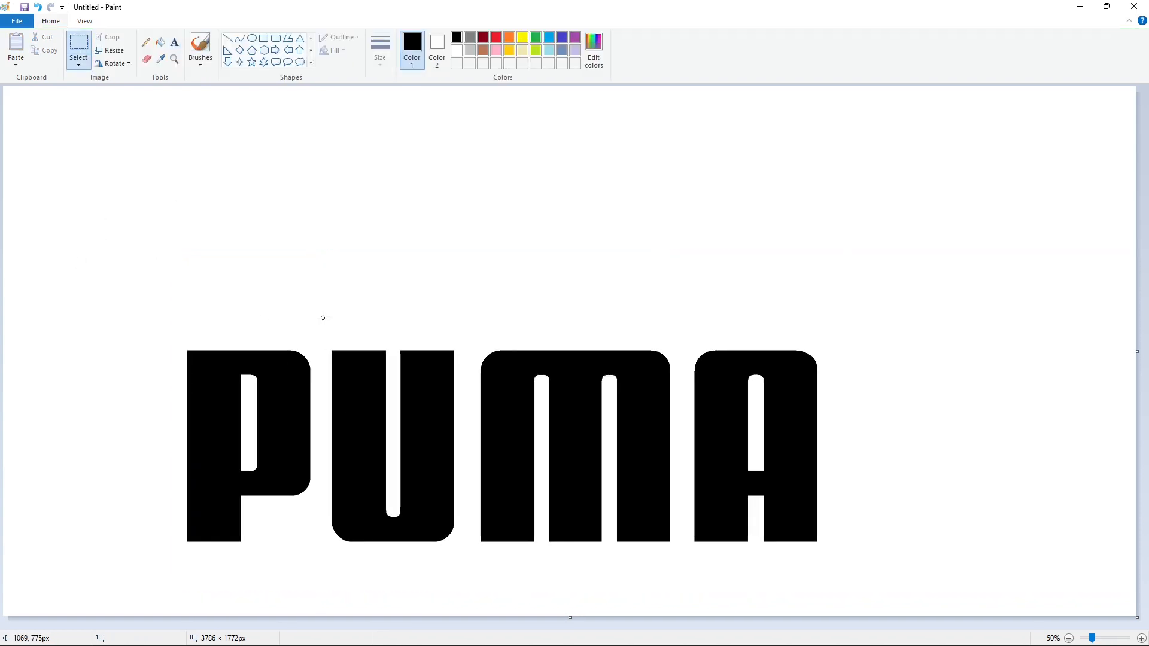
pyautogui.moveTo(323, 317); pyautogui.dragTo(469, 593)
pyautogui.click(544, 530)
pyautogui.click(159, 42)
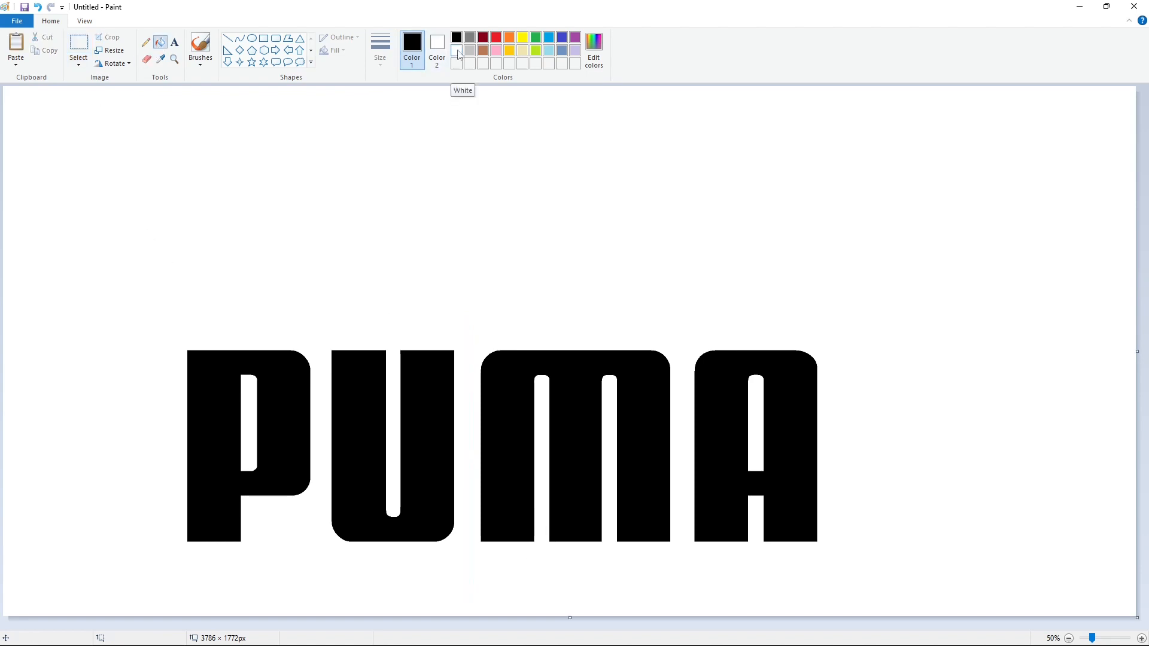
pyautogui.click(457, 50)
pyautogui.click(483, 50)
pyautogui.click(437, 389)
# - Paste the black U over the brown one, slightly closer to the P
pyautogui.hotkey('ctrl', 'v')
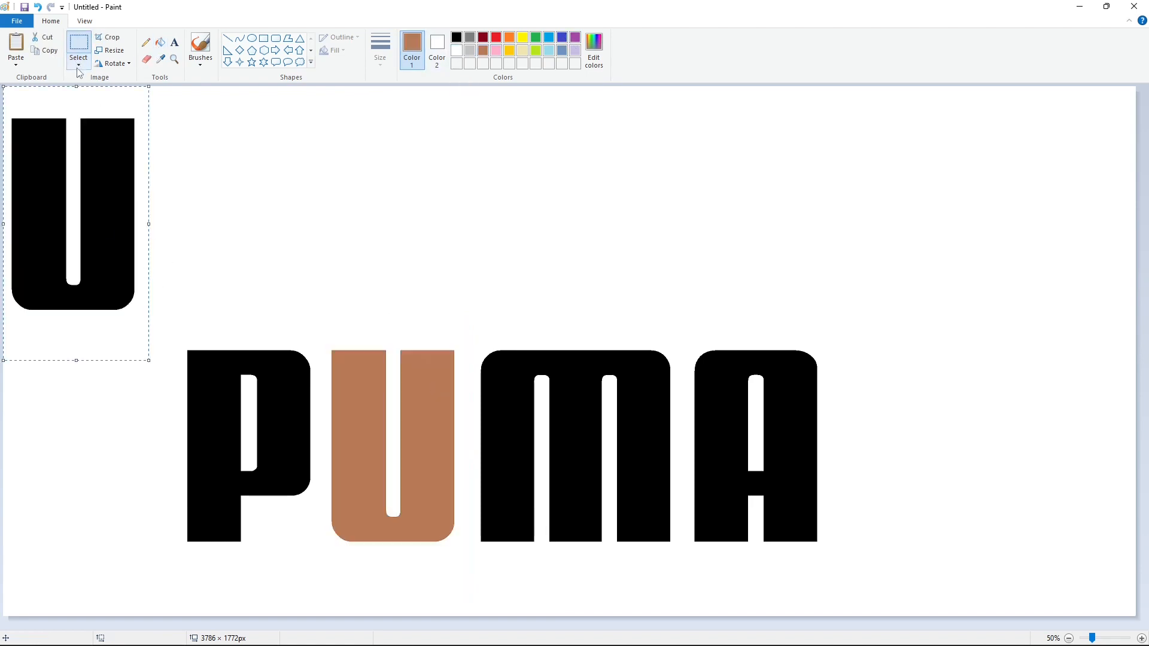
pyautogui.moveTo(108, 232); pyautogui.dragTo(407, 411)
pyautogui.click(267, 142)
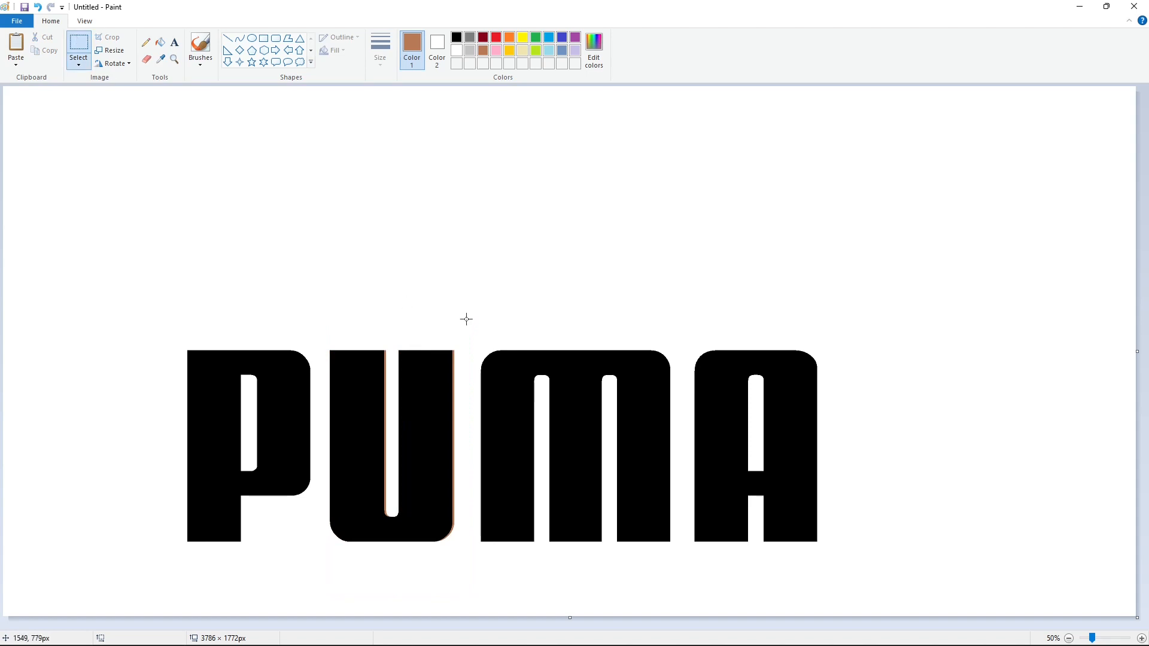
# - Copy the black letter M, and fill the original M with brown
pyautogui.moveTo(466, 319); pyautogui.dragTo(685, 577)
pyautogui.click(159, 42)
pyautogui.click(578, 418)
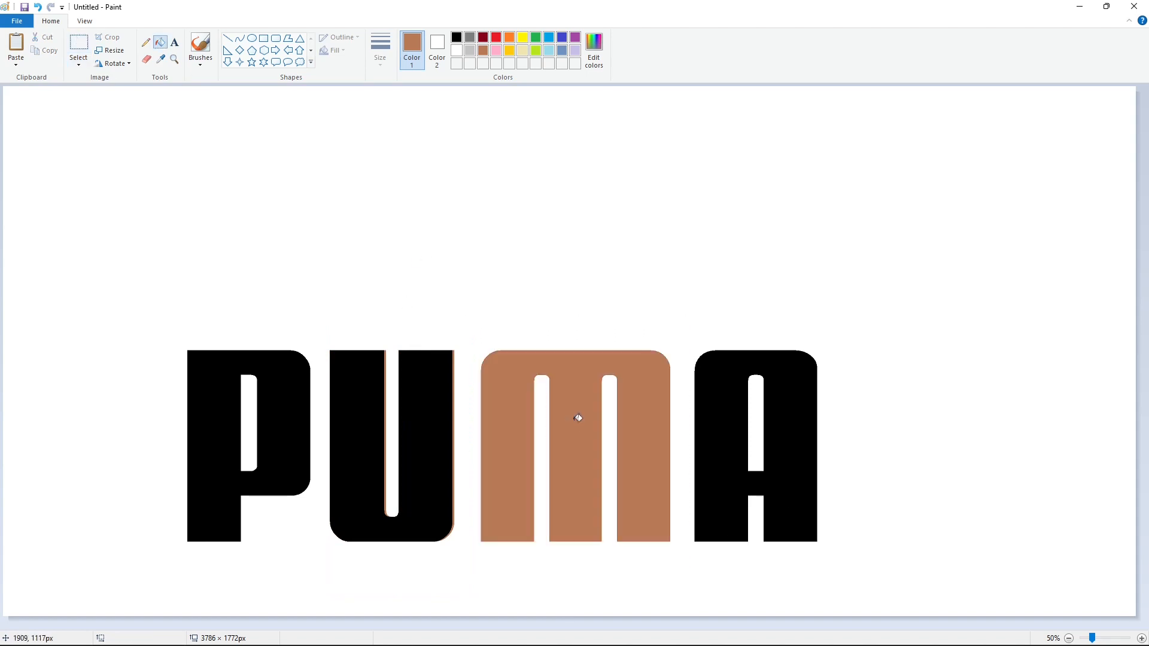
# - Paste the black M over the brown one, shifted left to narrow its gap to the U
pyautogui.hotkey('ctrl', 'v')
pyautogui.moveTo(116, 243); pyautogui.dragTo(569, 469)
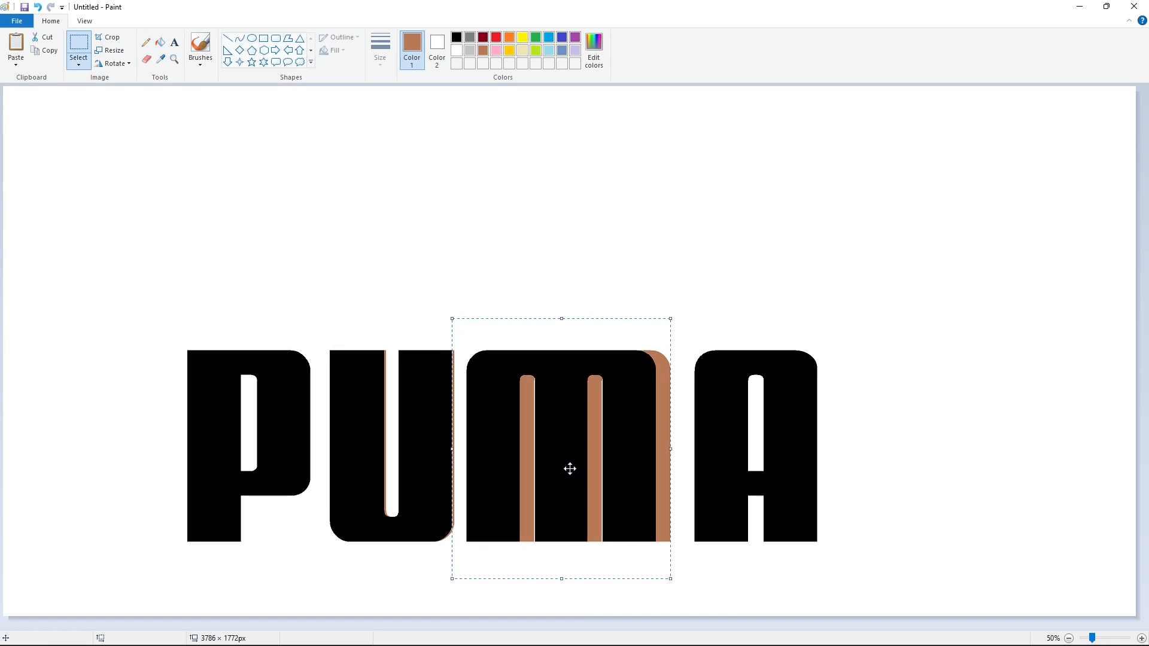
pyautogui.press('Right')
pyautogui.press('Right')
pyautogui.press('Right')
pyautogui.press('Right')
pyautogui.press('Right')
pyautogui.press('Right')
pyautogui.press('Right')
pyautogui.press('Right')
pyautogui.press('Right')
pyautogui.press('Right')
pyautogui.press('Right')
pyautogui.press('Right')
pyautogui.press('Right')
pyautogui.press('Right')
pyautogui.press('Right')
pyautogui.click(786, 424)
# - Copy the black letter A, and fill the original A with brown
pyautogui.click(78, 43)
pyautogui.moveTo(683, 319); pyautogui.dragTo(846, 582)
pyautogui.hotkey('ctrl', 'c')
pyautogui.click(160, 42)
pyautogui.click(709, 427)
# - Paste the black A over the brown one, aligned with the other letters and nudged left toward the M
pyautogui.hotkey('ctrl', 'v')
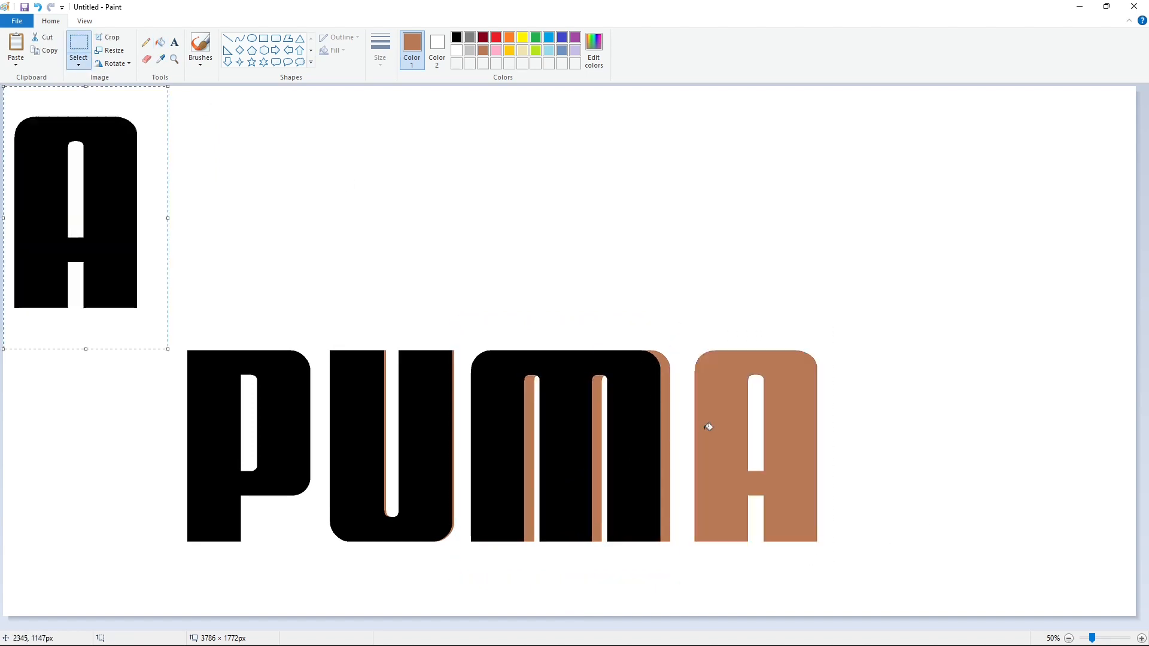
pyautogui.moveTo(108, 216); pyautogui.dragTo(770, 441)
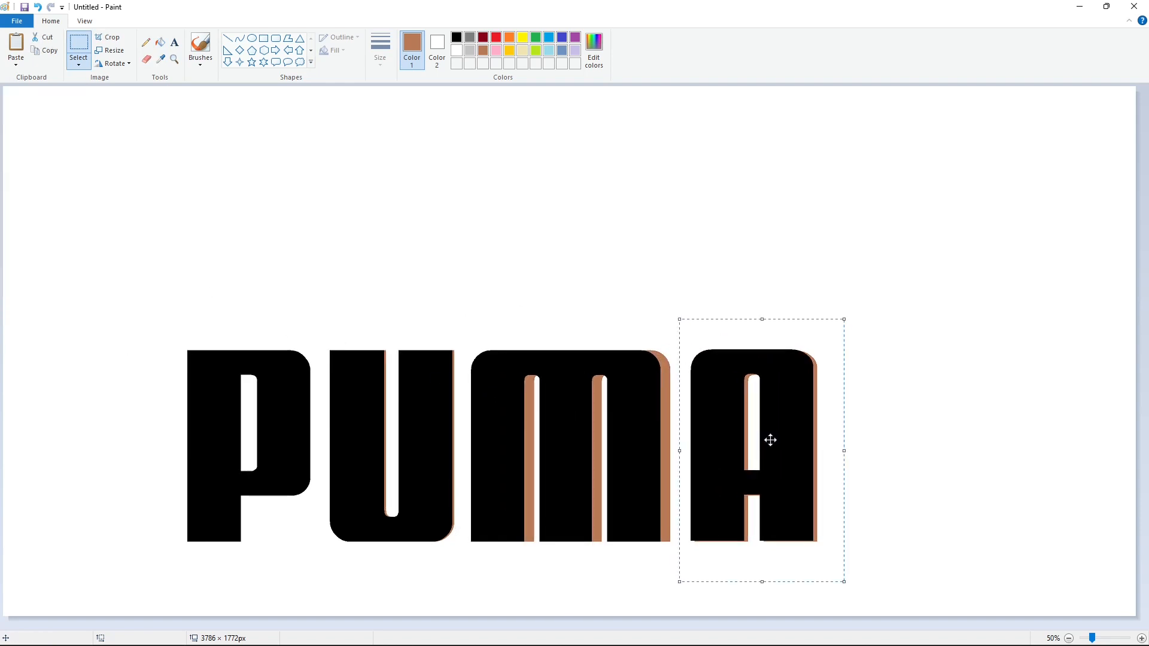
pyautogui.press('Down')
pyautogui.press('Down')
pyautogui.press('Down')
pyautogui.press('Down')
pyautogui.press('Up')
pyautogui.press('Left')
pyautogui.press('Left')
pyautogui.press('Left')
pyautogui.press('Left')
pyautogui.press('Left')
pyautogui.press('Left')
pyautogui.press('Left')
pyautogui.press('Left')
pyautogui.press('Left')
pyautogui.press('Left')
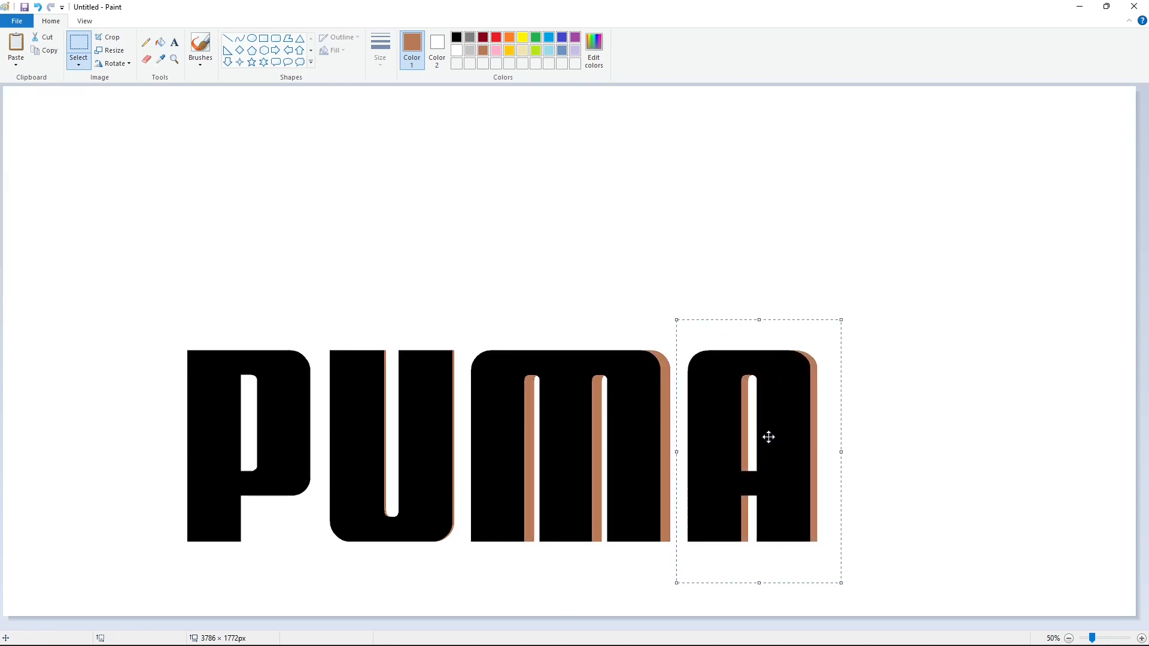
pyautogui.press('Left')
pyautogui.press('Left')
pyautogui.press('Left')
pyautogui.press('Left')
pyautogui.press('Left')
pyautogui.press('Left')
pyautogui.press('Left')
pyautogui.press('Left')
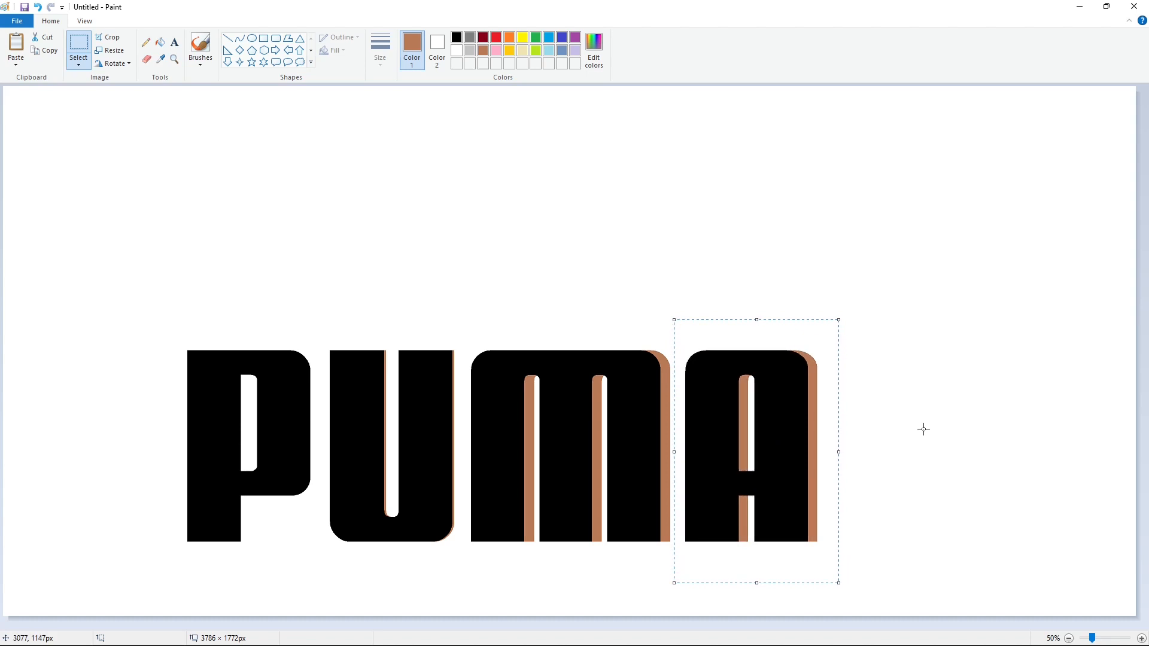
pyautogui.click(924, 429)
# - Fill the brown remnants around the letters U, M and A with white
pyautogui.click(160, 43)
pyautogui.click(472, 155)
pyautogui.click(457, 50)
pyautogui.click(528, 252)
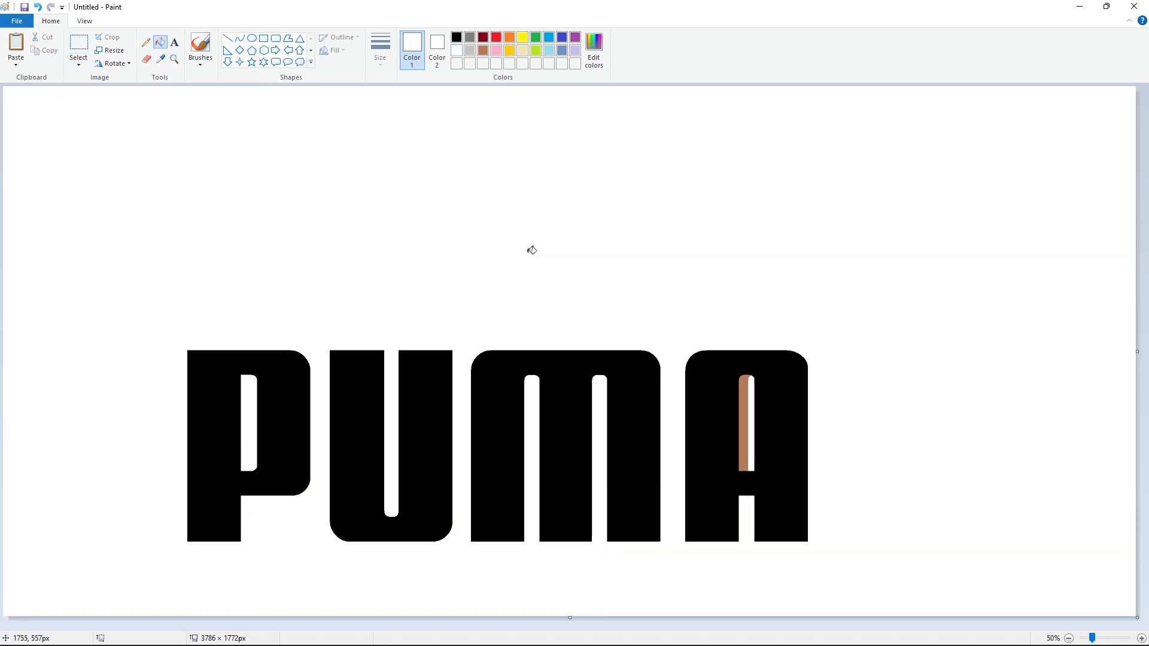
pyautogui.click(480, 52)
pyautogui.click(457, 52)
pyautogui.click(747, 421)
# - Copy the repositioned black A, and fill the A on the canvas with brown
pyautogui.click(79, 48)
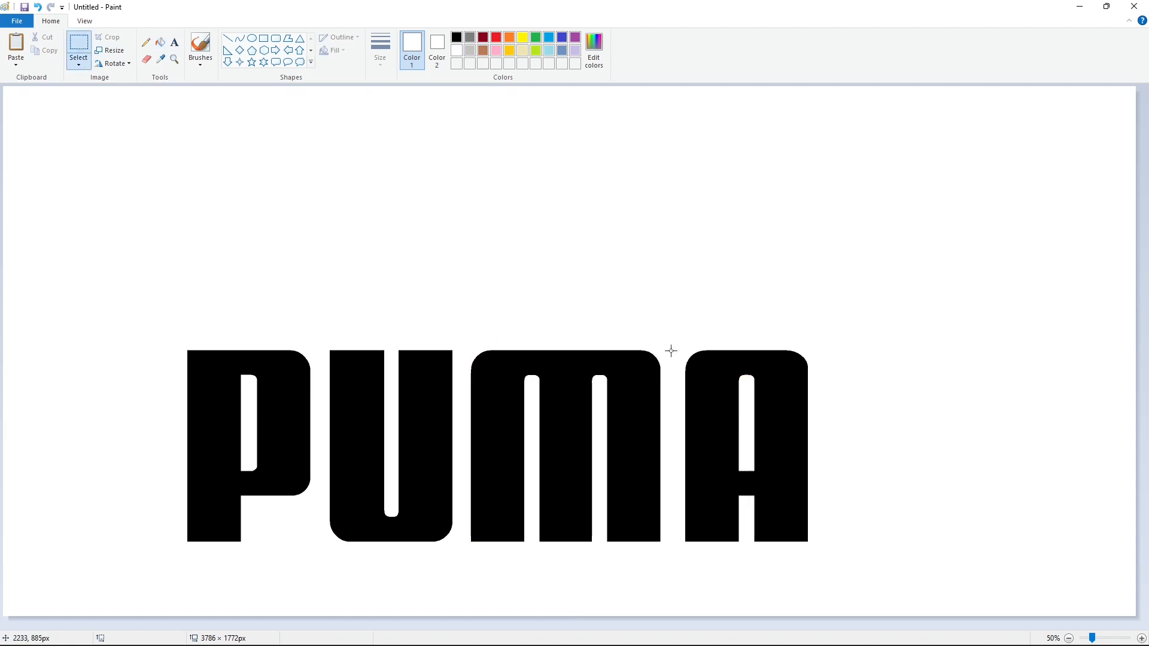
pyautogui.moveTo(673, 322); pyautogui.dragTo(865, 582)
pyautogui.hotkey('ctrl', 'c')
pyautogui.hotkey('ctrl', 'v')
pyautogui.hotkey('ctrl', 'z')
pyautogui.click(160, 42)
pyautogui.click(482, 51)
pyautogui.click(725, 373)
# - Paste the black A over the brown one a little further left, level with the other letters
pyautogui.hotkey('ctrl', 'v')
pyautogui.moveTo(67, 255); pyautogui.dragTo(731, 487)
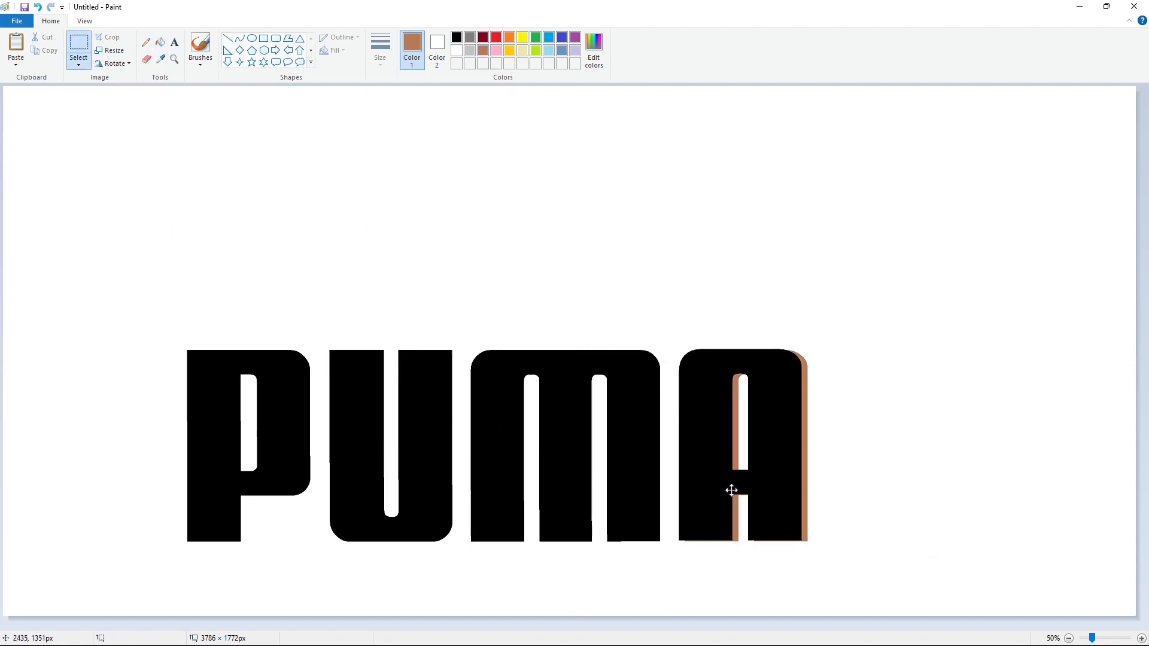
pyautogui.press('Left')
pyautogui.press('Left')
pyautogui.press('Left')
pyautogui.click(916, 490)
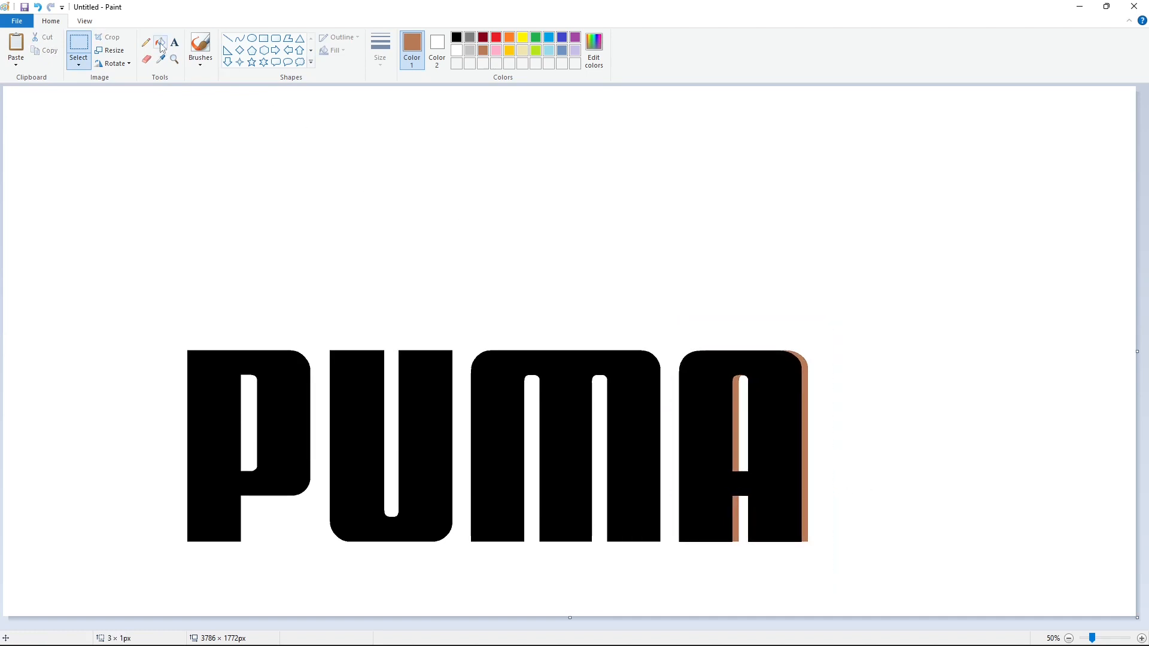
# - Fill the brown remnants inside and beside the letter A with white
pyautogui.click(160, 43)
pyautogui.click(323, 143)
pyautogui.click(745, 395)
pyautogui.click(457, 51)
pyautogui.click(739, 394)
pyautogui.click(715, 303)
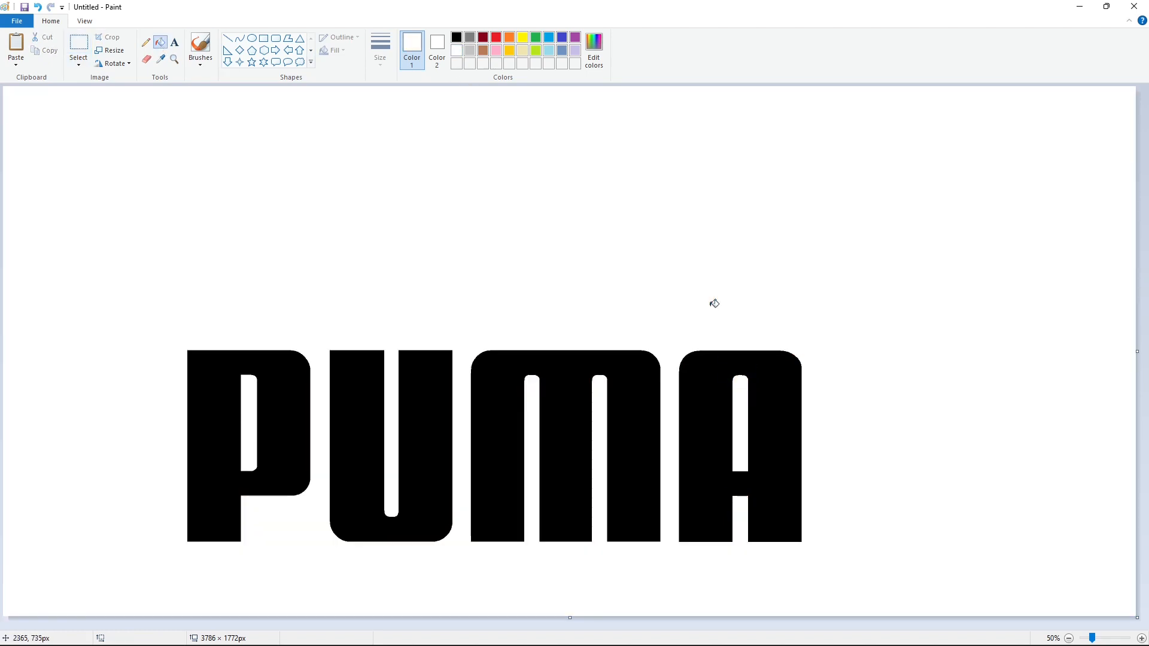
# - Draw the puma's two pointed ears and forehead above the letter M with black curves
pyautogui.click(240, 40)
pyautogui.click(457, 37)
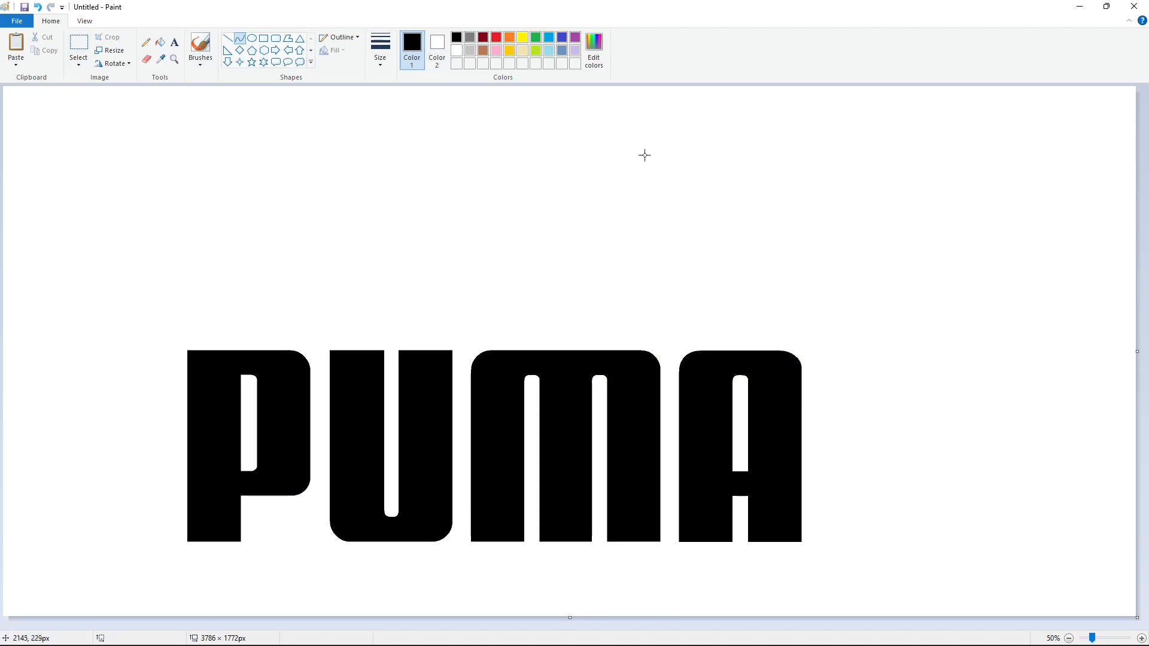
pyautogui.moveTo(646, 159)
pyautogui.mouseDown()
pyautogui.moveTo(629, 155)
pyautogui.moveTo(638, 142)
pyautogui.mouseUp()
pyautogui.click(638, 156)
pyautogui.click(618, 143)
pyautogui.moveTo(617, 157); pyautogui.dragTo(597, 177)
pyautogui.click(658, 143)
# - Draw the puma's brow, nose and chin with short curves below the forehead
pyautogui.click(597, 169)
pyautogui.click(586, 188)
pyautogui.click(601, 193)
pyautogui.moveTo(590, 192); pyautogui.dragTo(599, 202)
pyautogui.click(596, 197)
pyautogui.click(620, 209)
pyautogui.hotkey('ctrl', 'z')
# - Continue the outline from the chin with a rounded throat curve leading into the front leg
pyautogui.moveTo(610, 211); pyautogui.dragTo(631, 225)
pyautogui.click(620, 206)
pyautogui.click(636, 214)
pyautogui.click(637, 219)
pyautogui.moveTo(628, 215); pyautogui.dragTo(632, 225)
pyautogui.click(634, 216)
pyautogui.click(636, 219)
# - Draw the puma's front leg and paw, chest, and the belly line sloping down to the hind leg
pyautogui.moveTo(629, 219)
pyautogui.mouseDown()
pyautogui.moveTo(581, 238)
pyautogui.moveTo(625, 226)
pyautogui.moveTo(596, 215)
pyautogui.moveTo(597, 257)
pyautogui.moveTo(583, 254)
pyautogui.moveTo(602, 241)
pyautogui.moveTo(651, 260)
pyautogui.moveTo(685, 250)
pyautogui.moveTo(667, 261)
pyautogui.moveTo(692, 253)
pyautogui.moveTo(800, 298)
pyautogui.mouseUp()
pyautogui.click(637, 216)
pyautogui.click(635, 219)
pyautogui.click(641, 248)
pyautogui.click(671, 258)
pyautogui.click(707, 250)
pyautogui.moveTo(726, 271); pyautogui.dragTo(734, 295)
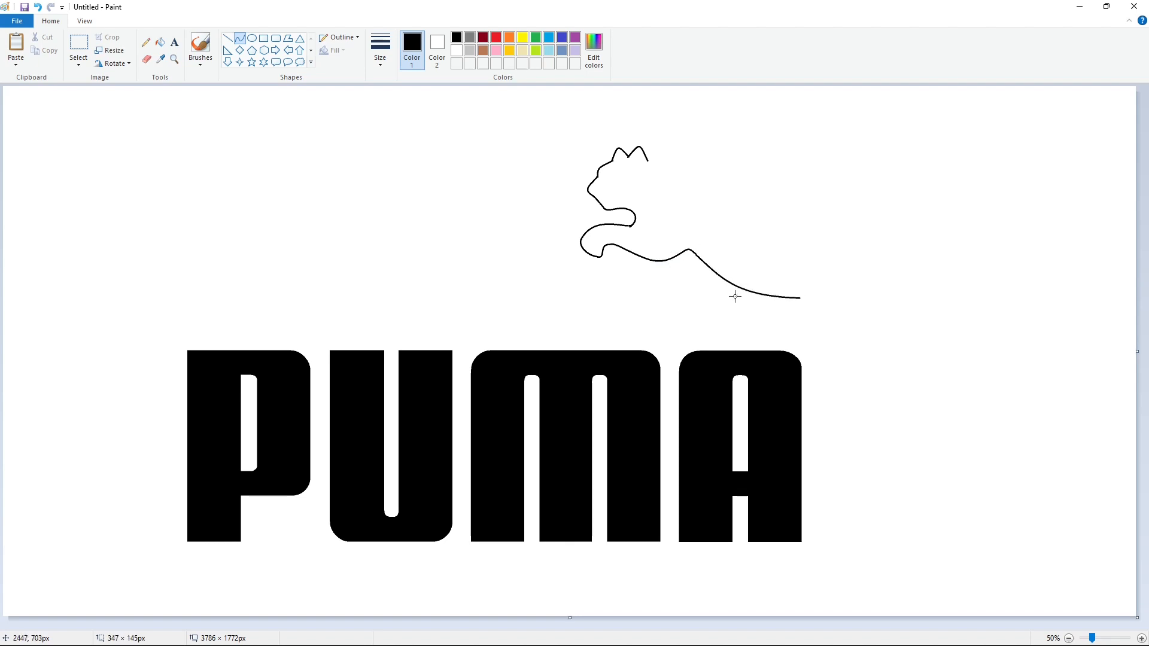
pyautogui.click(736, 294)
pyautogui.click(724, 240)
# - Draw the puma's back as smooth curves from the rear ear down to the base of the tail
pyautogui.moveTo(647, 160); pyautogui.dragTo(772, 234)
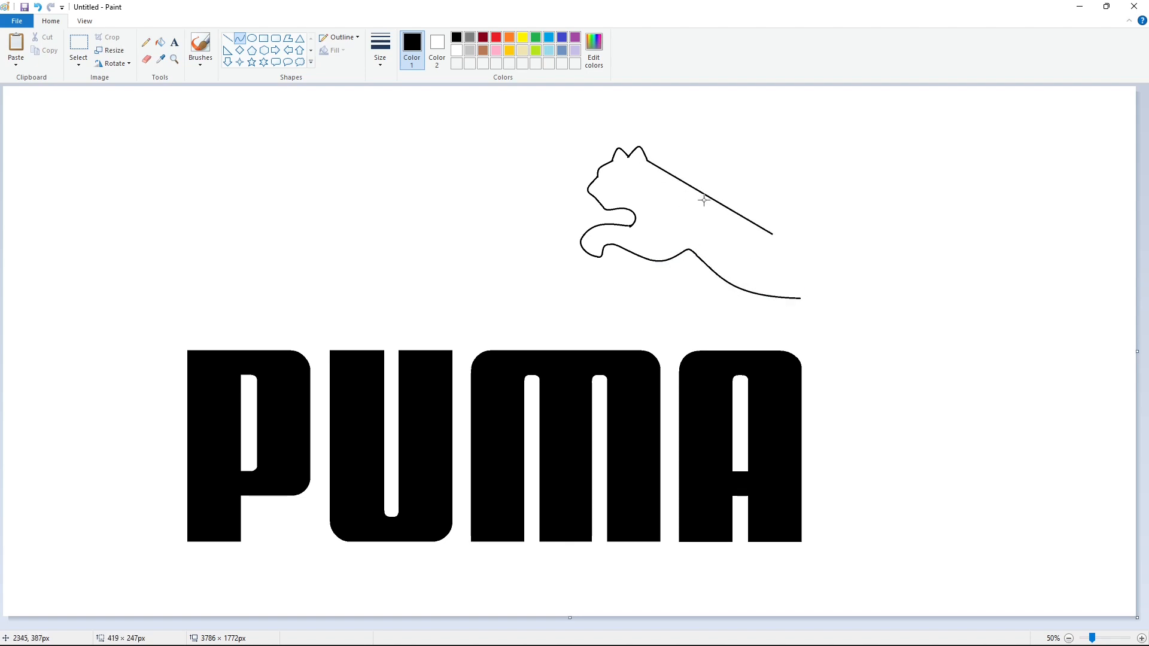
pyautogui.moveTo(706, 198)
pyautogui.mouseDown()
pyautogui.moveTo(700, 176)
pyautogui.moveTo(712, 181)
pyautogui.mouseUp()
pyautogui.moveTo(772, 234)
pyautogui.mouseDown()
pyautogui.moveTo(871, 268)
pyautogui.moveTo(811, 266)
pyautogui.moveTo(845, 286)
pyautogui.mouseUp()
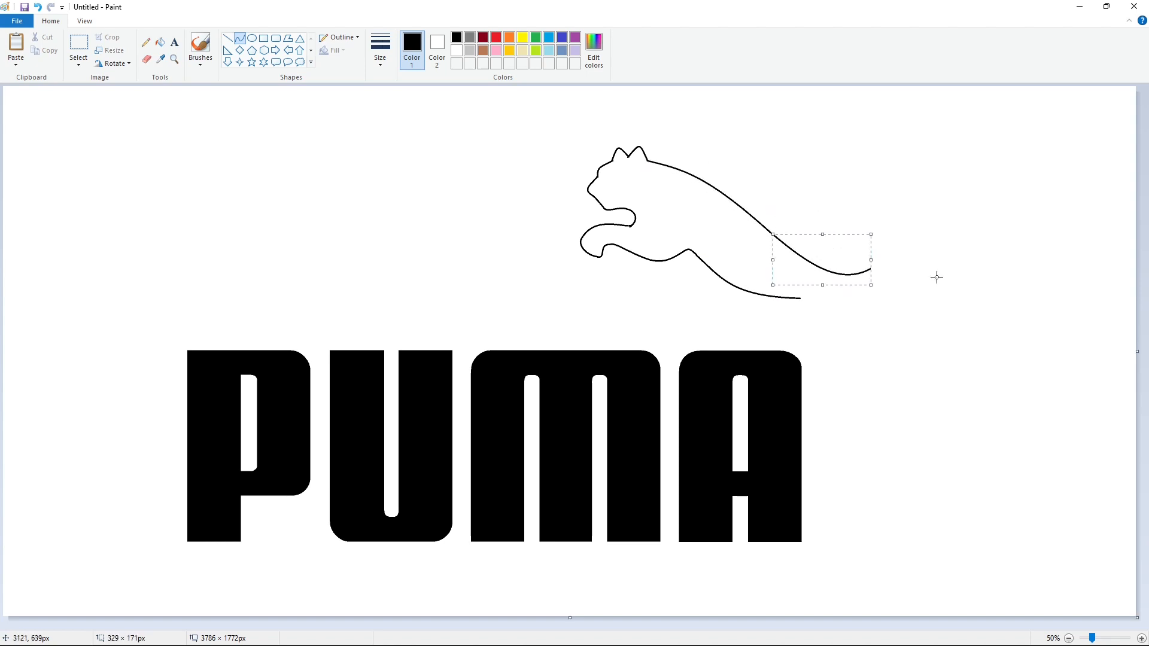
pyautogui.click(937, 276)
pyautogui.hotkey('ctrl', 'z')
pyautogui.moveTo(772, 235)
pyautogui.mouseDown()
pyautogui.moveTo(865, 270)
pyautogui.moveTo(812, 264)
pyautogui.moveTo(839, 278)
pyautogui.moveTo(957, 152)
pyautogui.mouseUp()
pyautogui.click(948, 277)
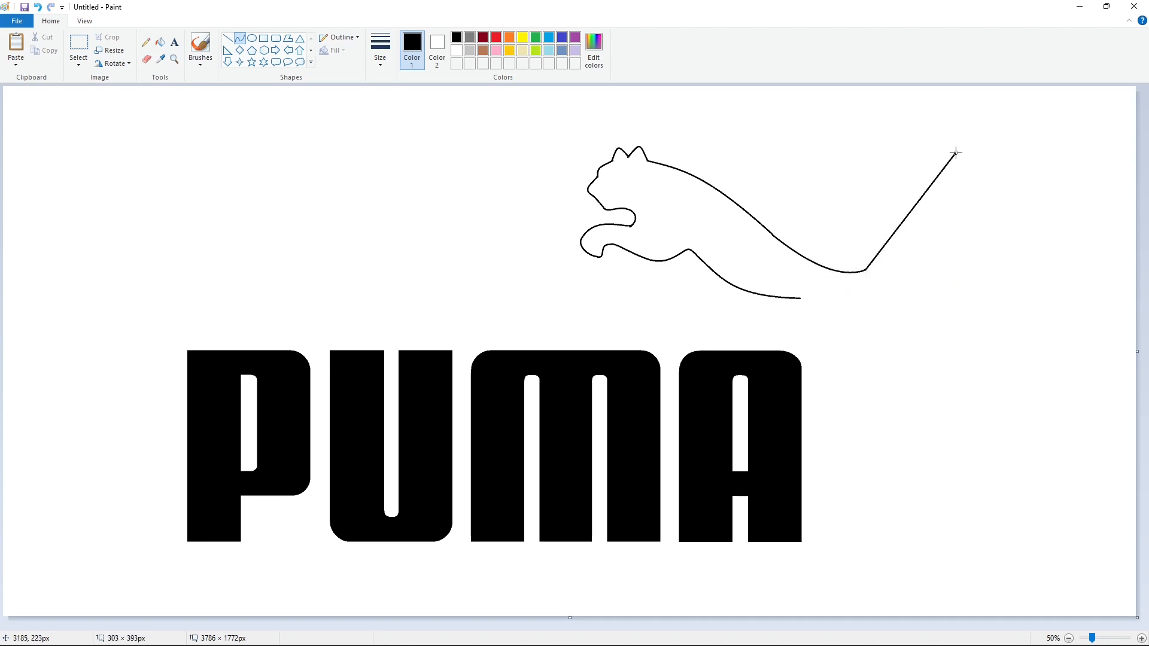
# - Draw the upper edge of the tail as a curve rising from the rump toward the tail tip
pyautogui.moveTo(885, 245); pyautogui.dragTo(889, 267)
pyautogui.moveTo(934, 186); pyautogui.dragTo(923, 186)
pyautogui.hotkey('ctrl', 'z')
pyautogui.moveTo(865, 270)
pyautogui.mouseDown()
pyautogui.moveTo(906, 226)
pyautogui.moveTo(894, 255)
pyautogui.moveTo(973, 148)
pyautogui.mouseUp()
pyautogui.click(952, 262)
pyautogui.moveTo(938, 184)
pyautogui.mouseDown()
pyautogui.moveTo(929, 180)
pyautogui.moveTo(941, 152)
pyautogui.moveTo(981, 173)
pyautogui.moveTo(986, 146)
pyautogui.moveTo(993, 162)
pyautogui.moveTo(939, 200)
pyautogui.mouseUp()
# - Draw the rounded tail tip and the first part of the tail's lower edge
pyautogui.click(1023, 218)
pyautogui.click(1024, 176)
pyautogui.moveTo(968, 180)
pyautogui.mouseDown()
pyautogui.moveTo(920, 226)
pyautogui.moveTo(969, 190)
pyautogui.moveTo(943, 183)
pyautogui.mouseUp()
pyautogui.click(1033, 189)
pyautogui.hotkey('ctrl', 'z')
pyautogui.click(1038, 205)
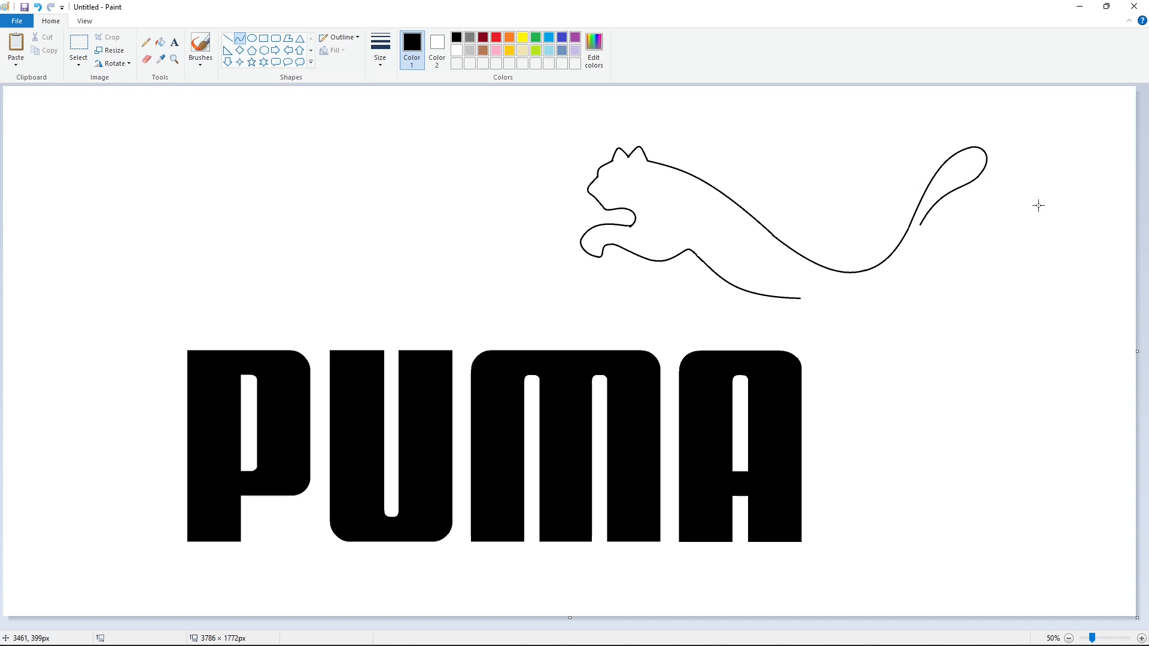
# - Draw the rest of the tail's lower edge to the rump, and the rear edge of the hind leg
pyautogui.moveTo(922, 223); pyautogui.dragTo(879, 289)
pyautogui.moveTo(903, 246); pyautogui.dragTo(908, 270)
pyautogui.click(975, 266)
pyautogui.moveTo(879, 289); pyautogui.dragTo(896, 365)
pyautogui.moveTo(891, 320)
pyautogui.mouseDown()
pyautogui.moveTo(914, 397)
pyautogui.moveTo(902, 390)
pyautogui.mouseUp()
pyautogui.click(951, 356)
pyautogui.click(951, 376)
# - Draw the front edge of the hind leg from the belly line down to the ankle
pyautogui.moveTo(801, 298)
pyautogui.mouseDown()
pyautogui.moveTo(838, 330)
pyautogui.moveTo(816, 298)
pyautogui.mouseUp()
pyautogui.moveTo(825, 304); pyautogui.dragTo(899, 410)
pyautogui.click(854, 335)
pyautogui.moveTo(858, 362); pyautogui.dragTo(848, 359)
pyautogui.moveTo(873, 383); pyautogui.dragTo(868, 386)
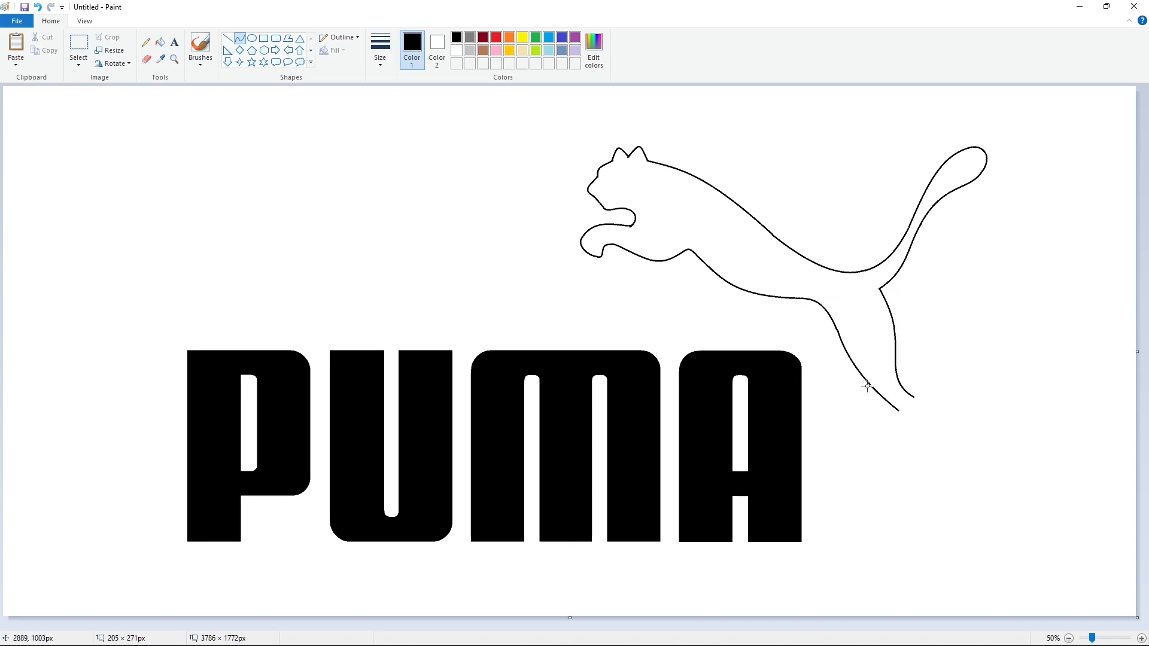
pyautogui.click(956, 371)
# - Draw the hind paw below the ankle and close the puma's outline
pyautogui.moveTo(899, 415)
pyautogui.mouseDown()
pyautogui.moveTo(909, 457)
pyautogui.moveTo(900, 427)
pyautogui.mouseUp()
pyautogui.moveTo(905, 444); pyautogui.dragTo(898, 446)
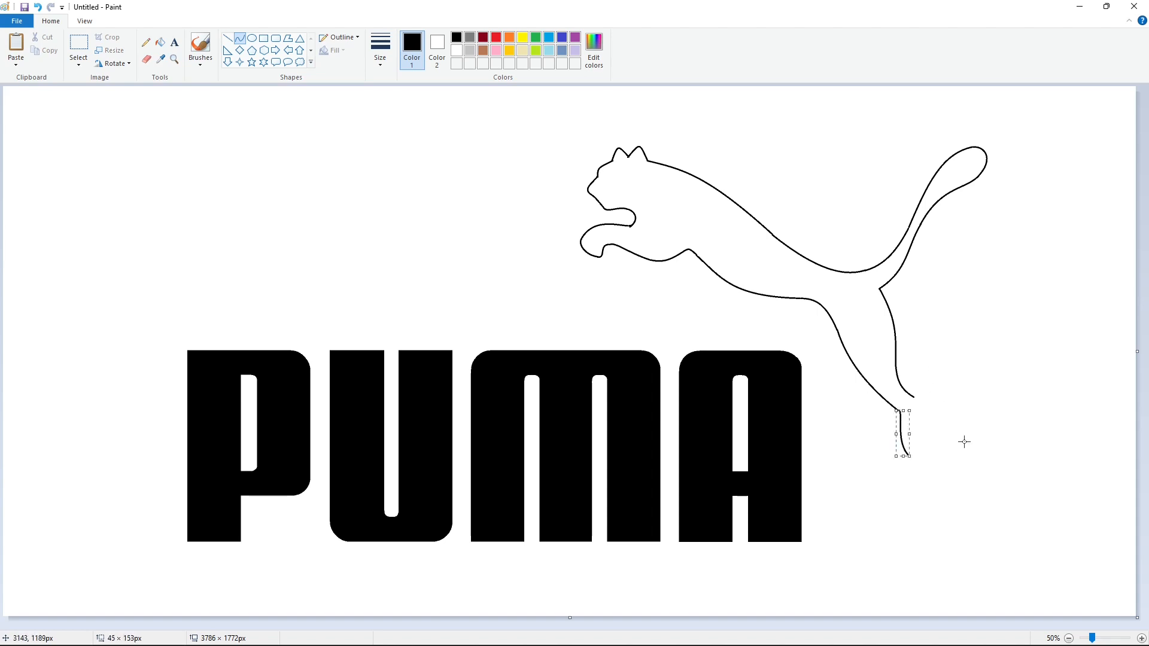
pyautogui.click(978, 441)
pyautogui.hotkey('ctrl', 'z')
pyautogui.moveTo(901, 425)
pyautogui.mouseDown()
pyautogui.moveTo(916, 460)
pyautogui.moveTo(902, 414)
pyautogui.moveTo(891, 447)
pyautogui.moveTo(926, 443)
pyautogui.moveTo(927, 457)
pyautogui.mouseUp()
pyautogui.click(933, 437)
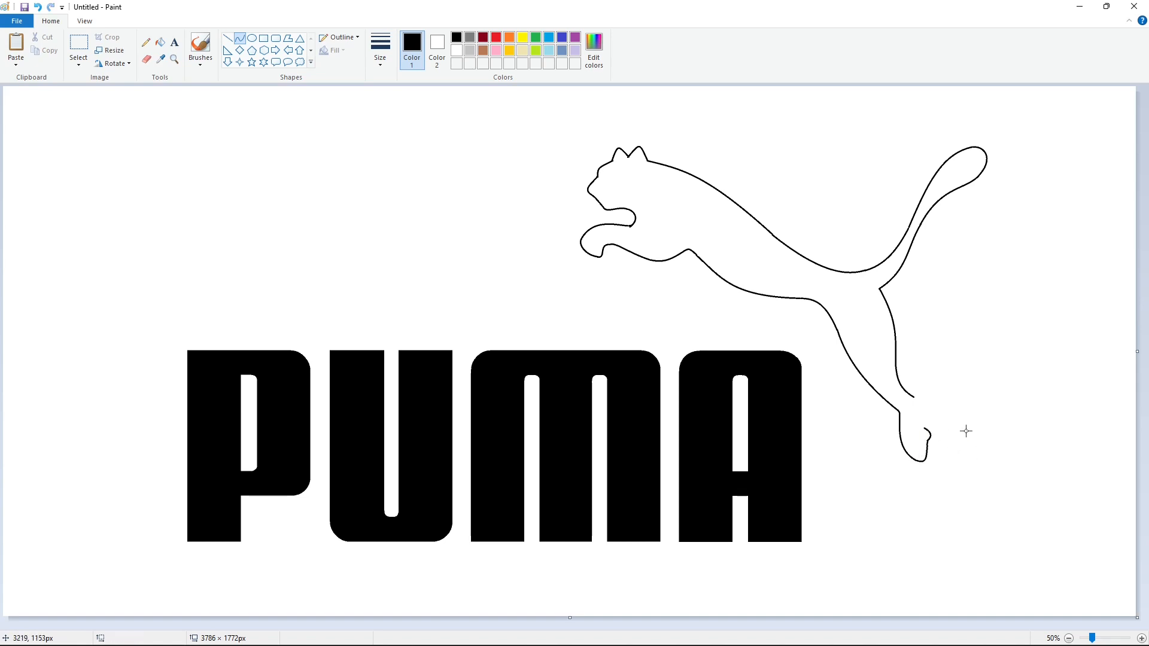
pyautogui.click(921, 418)
pyautogui.click(959, 426)
# - Fill the puma outline with black and the letter P with red
pyautogui.click(160, 48)
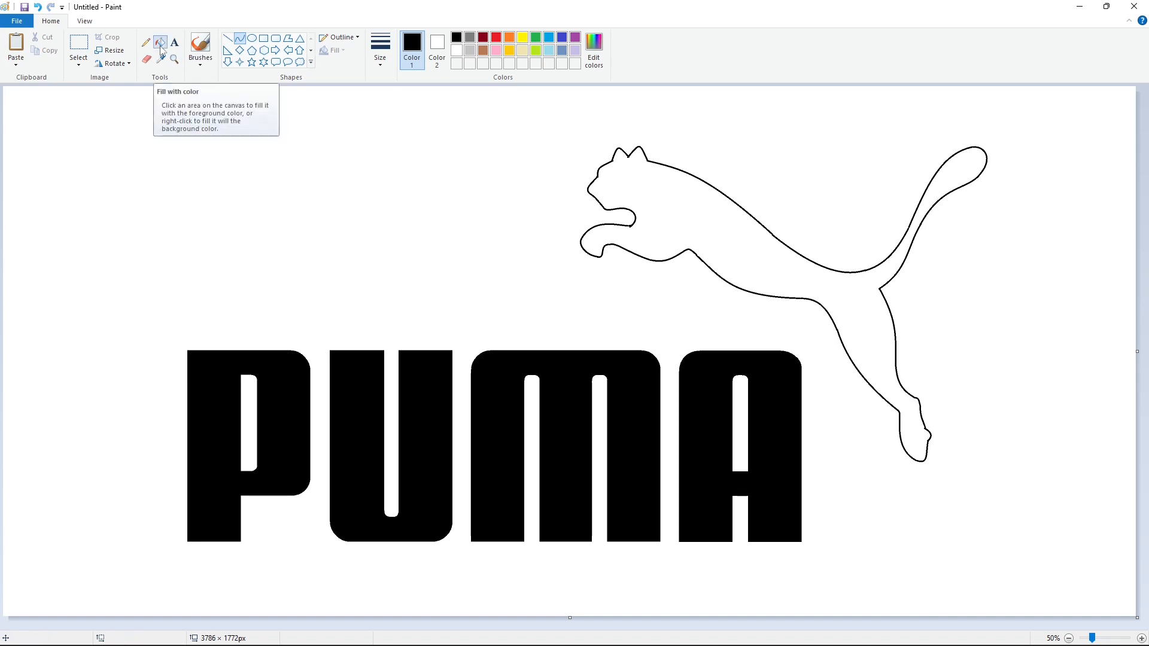
pyautogui.click(709, 242)
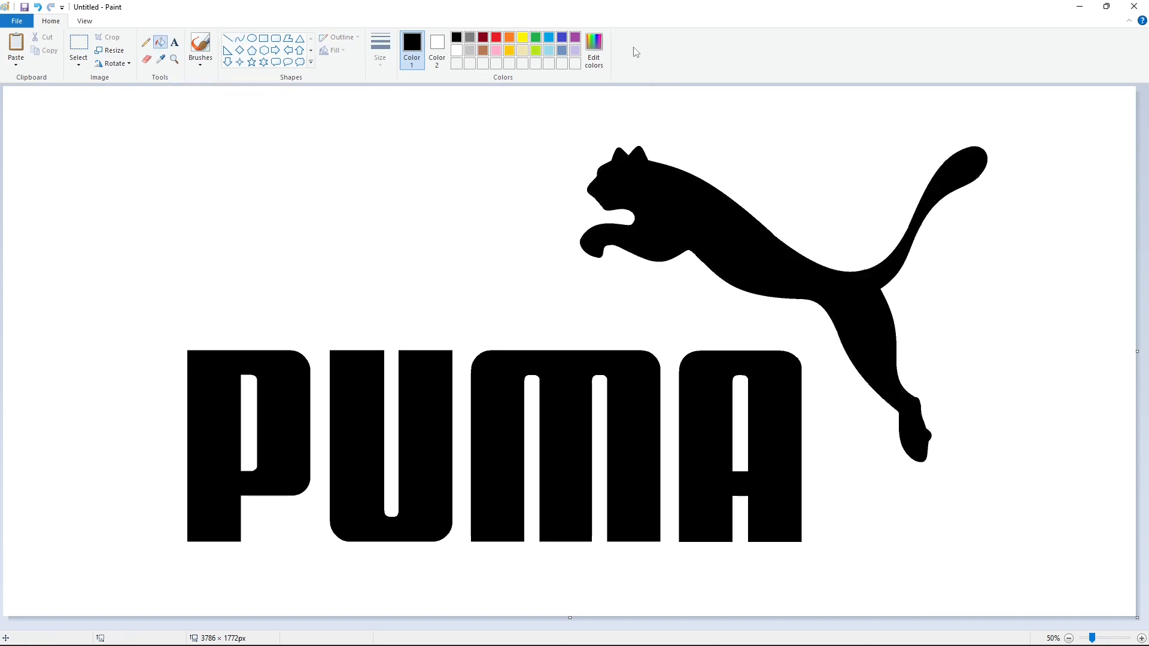
pyautogui.click(496, 37)
pyautogui.click(276, 371)
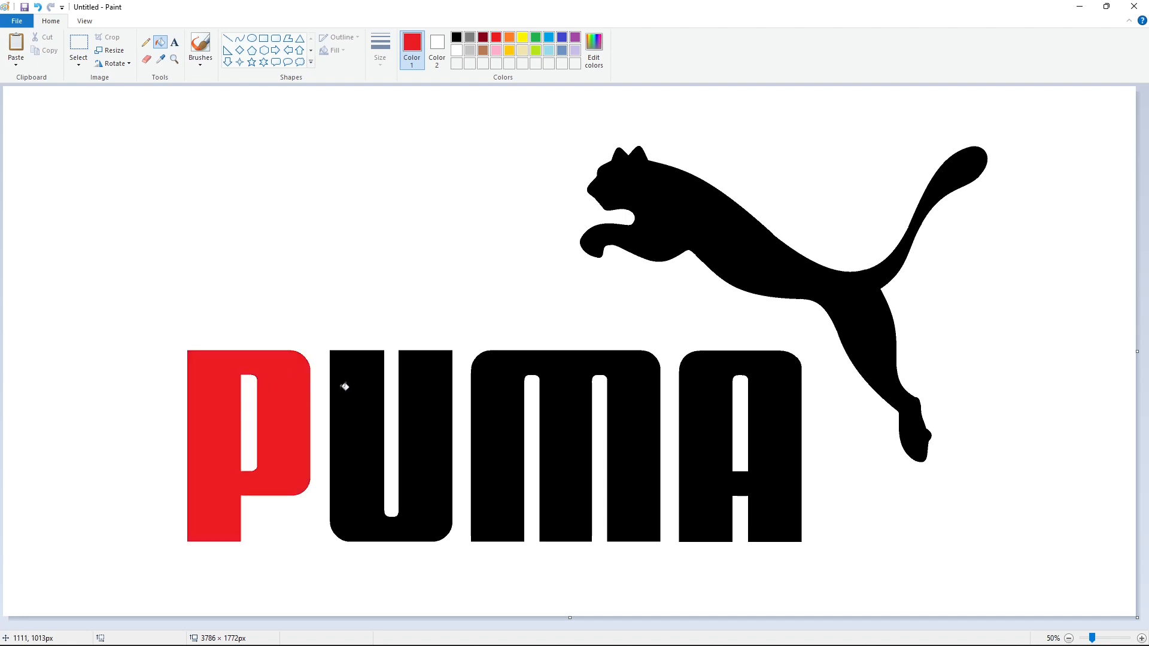
# - Fill the letters U, M and A and the leaping puma silhouette with red
pyautogui.click(343, 385)
pyautogui.click(537, 401)
pyautogui.click(721, 402)
pyautogui.click(745, 263)
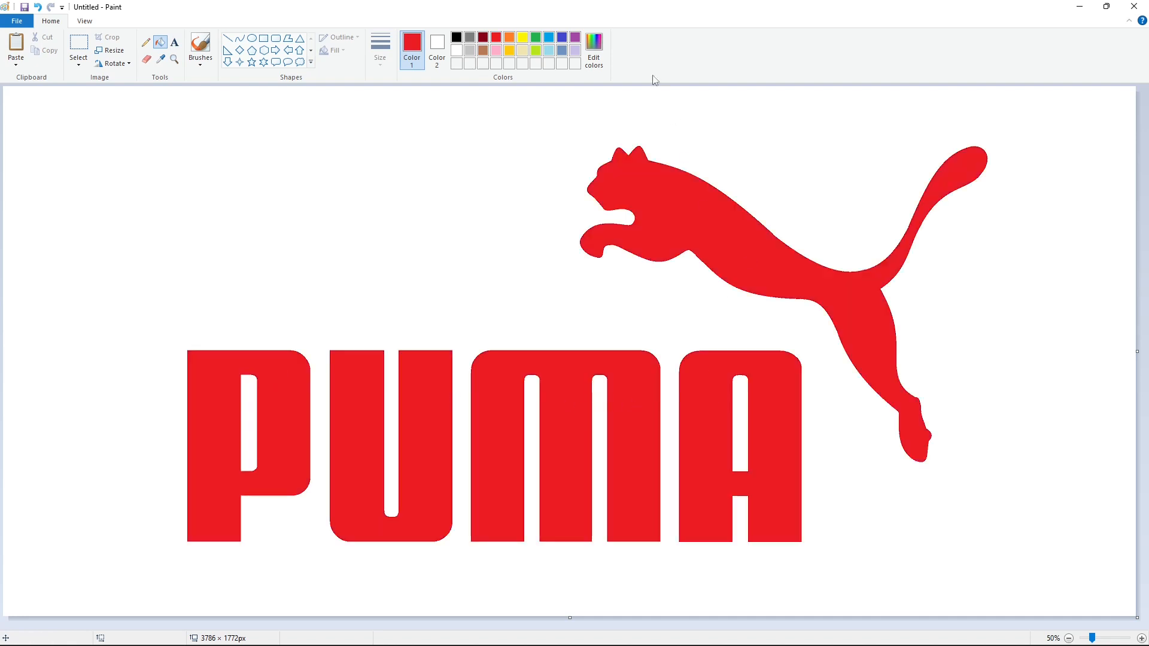